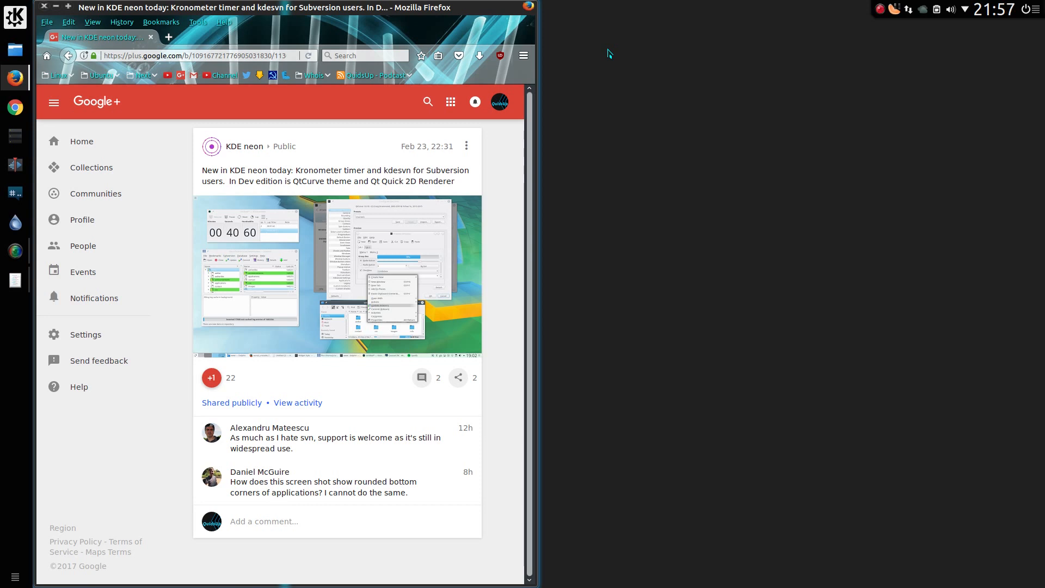
Step: Launch the Stopwatch app from the Application Dashboard
click(15, 15)
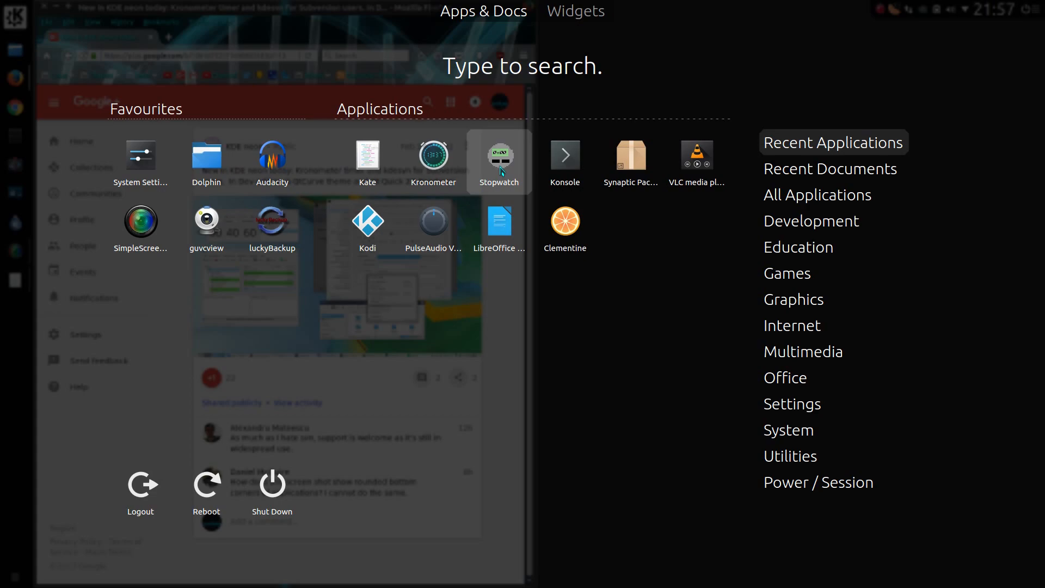
click(500, 171)
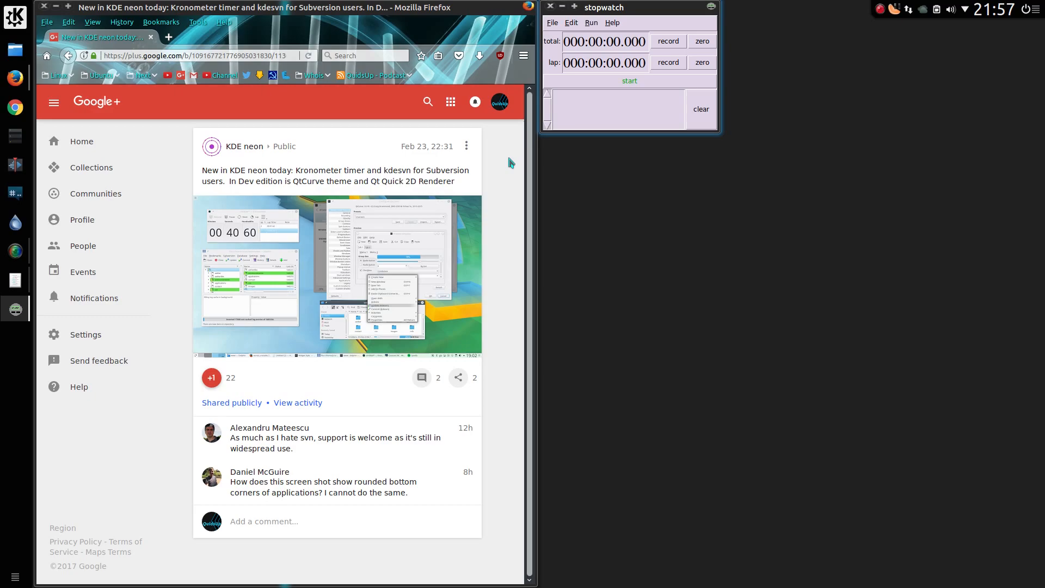
Step: Launch Kronometer from the Application Dashboard as a fresh untitled session
click(18, 21)
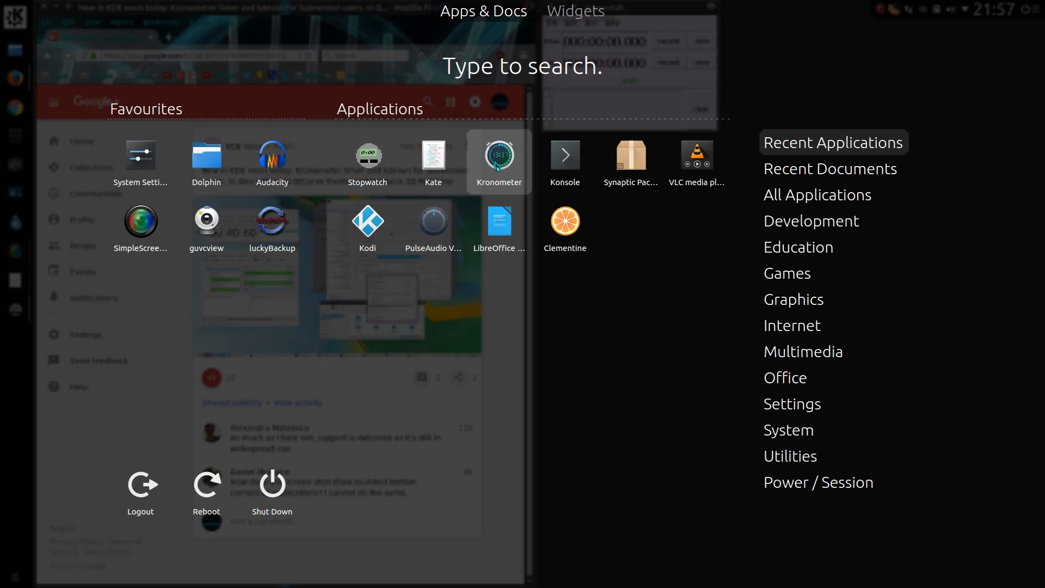
click(495, 167)
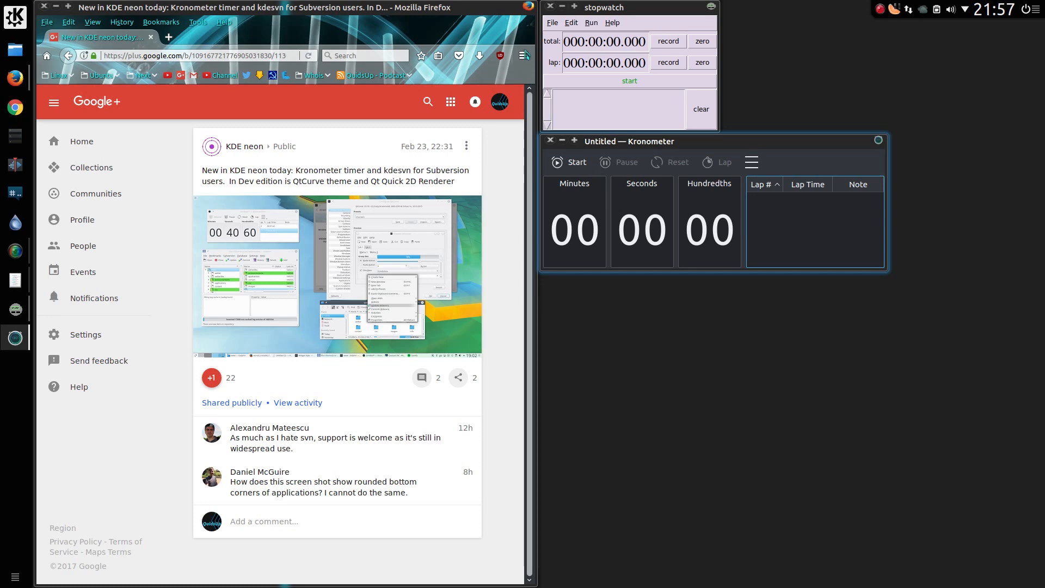
Step: Close the old Stopwatch app, then start, pause and reset the Kronometer timer
click(549, 6)
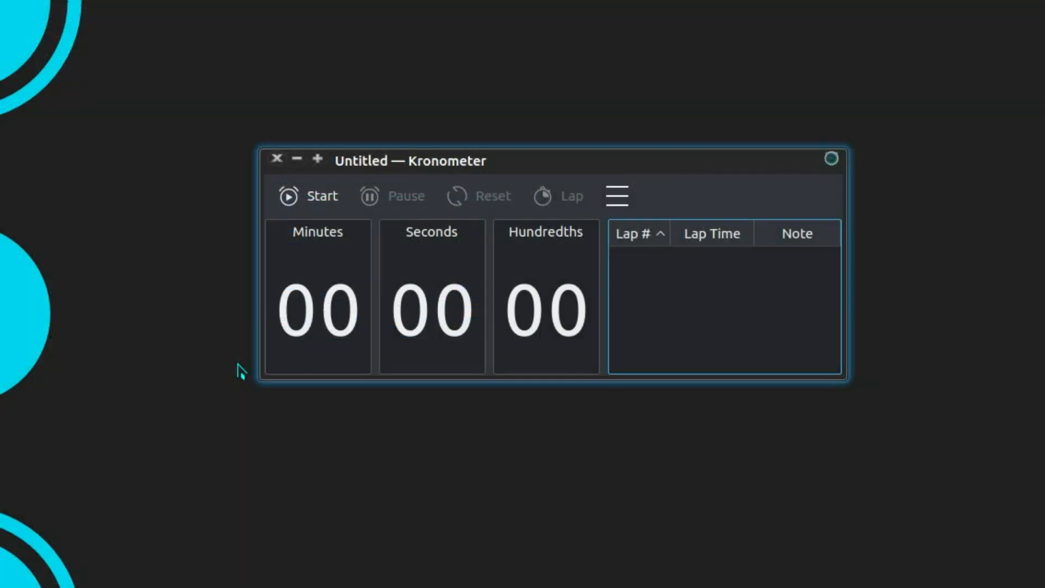
click(310, 198)
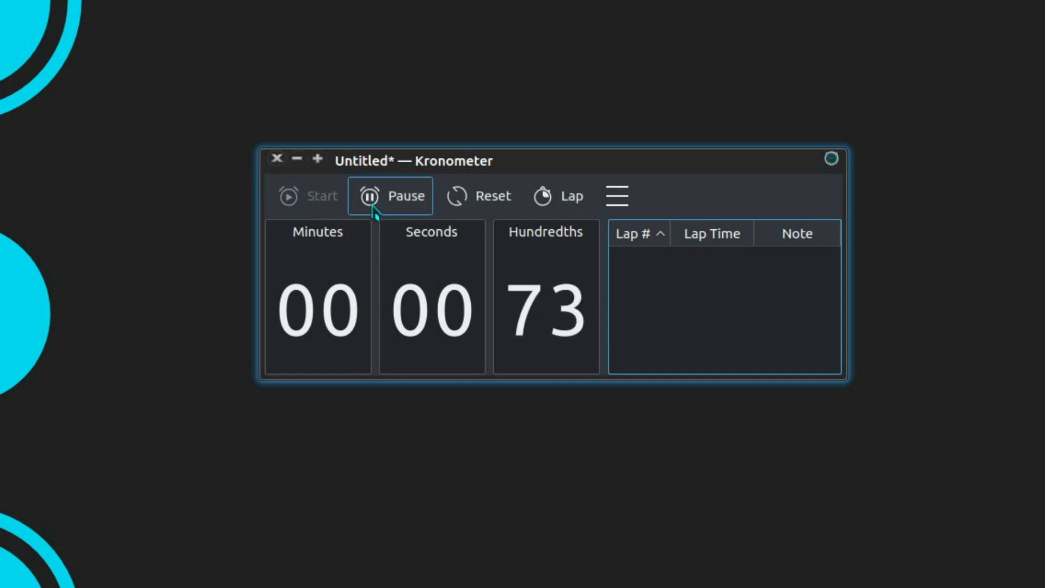
click(405, 196)
click(493, 203)
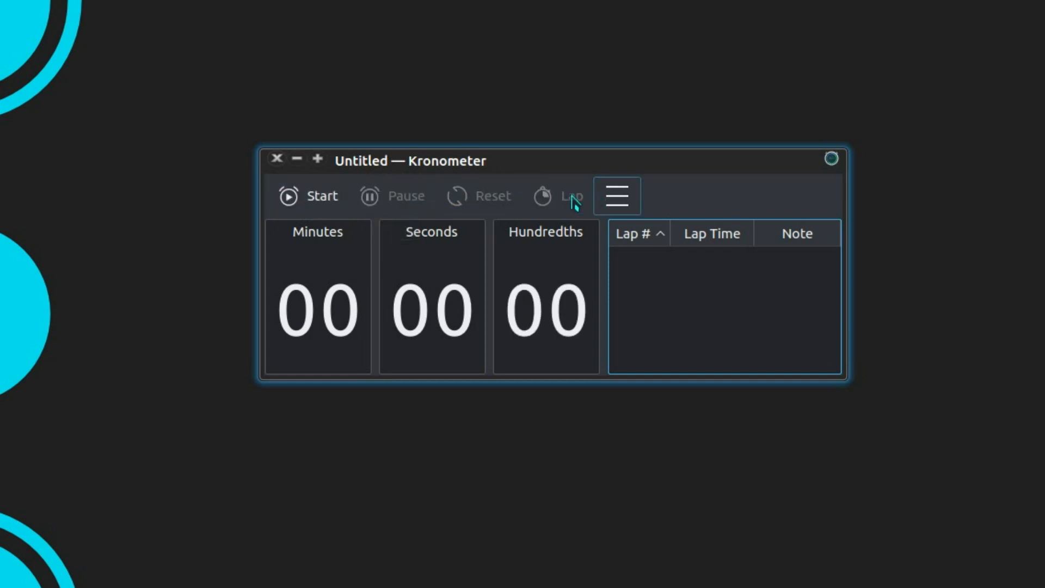
Step: Run the timer with two laps, pause it, and reset clearing all laps with F5
click(331, 206)
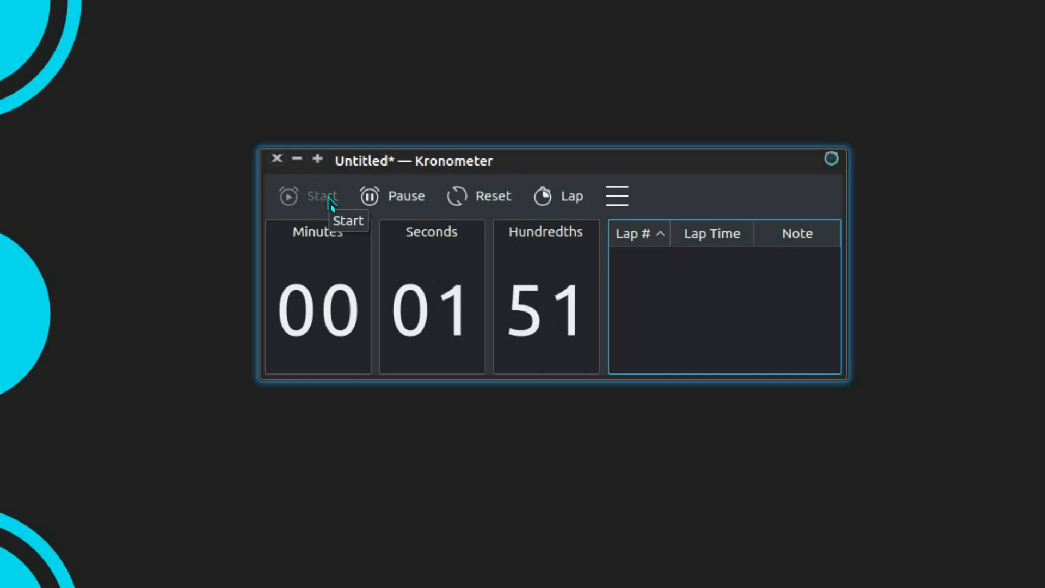
key(Return)
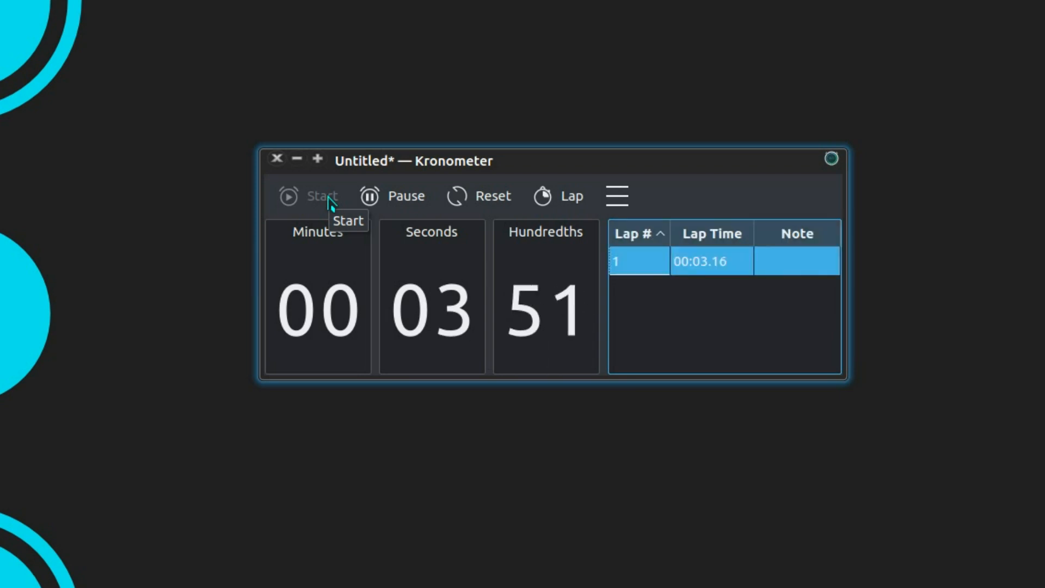
key(Return)
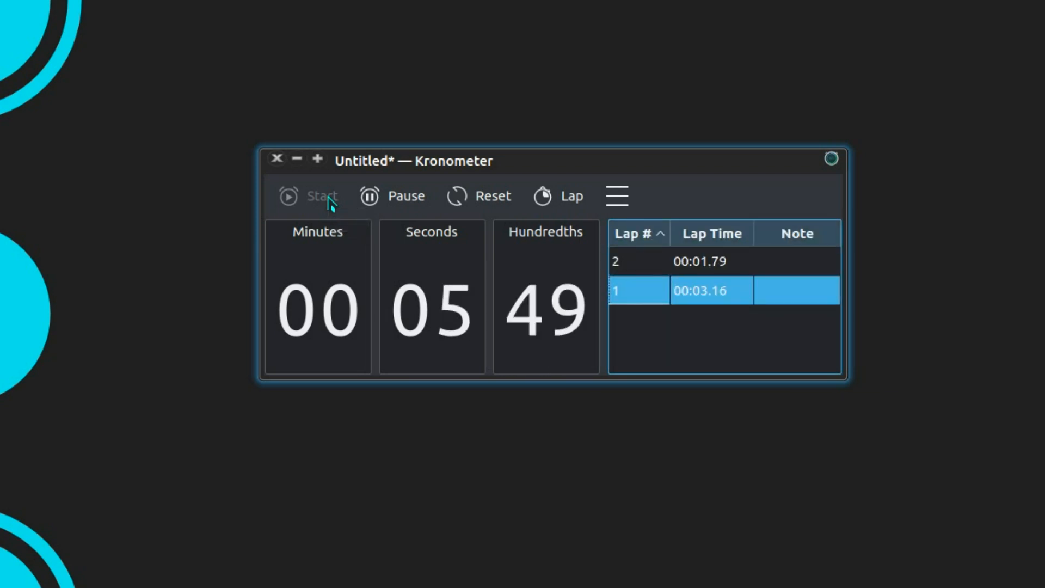
key(space)
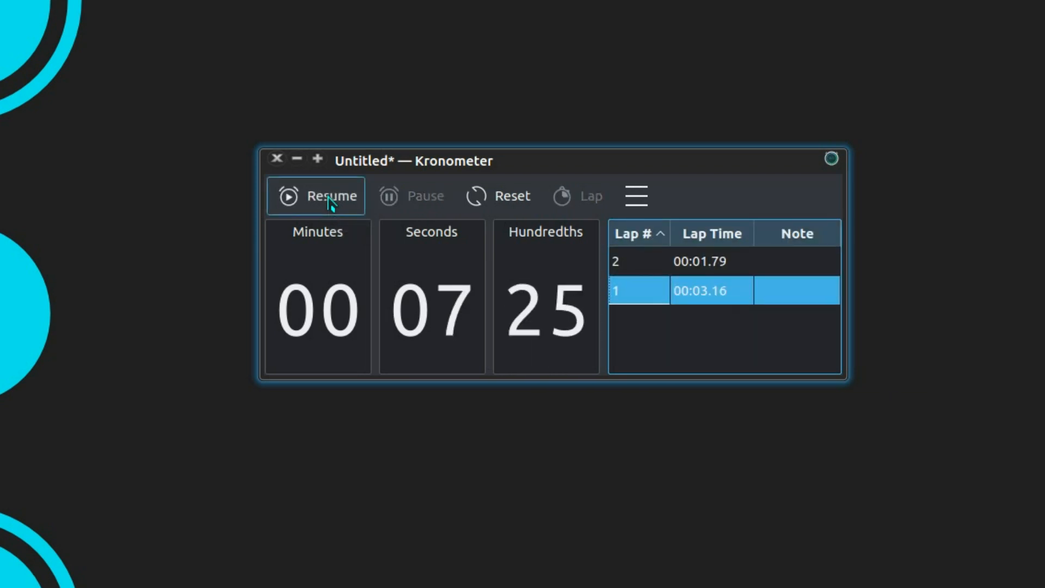
key(F5)
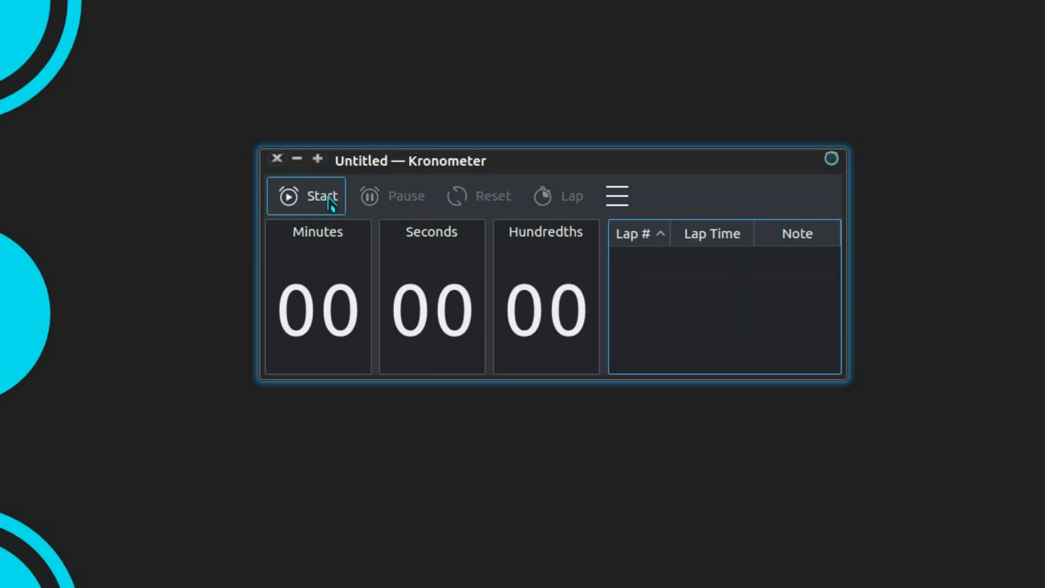
Step: Time a fresh run recording four laps and pause it at 00:05.96
click(331, 205)
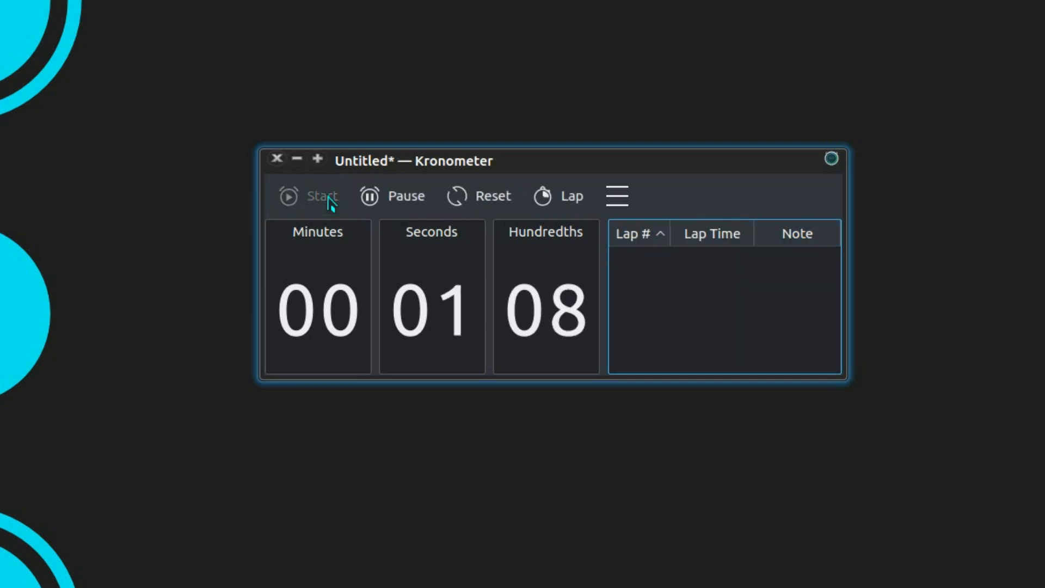
key(Return)
key(Return)
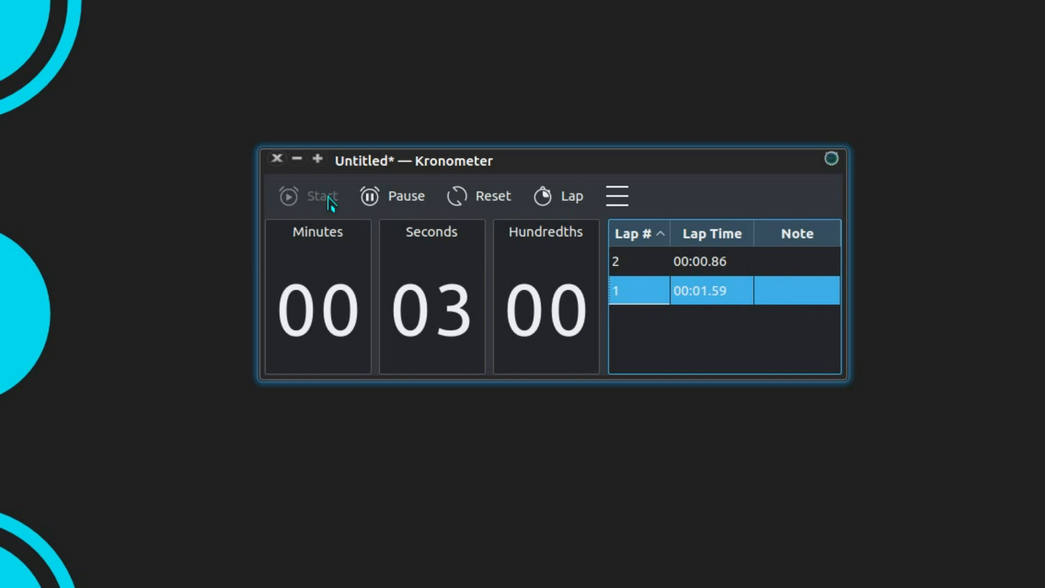
key(Return)
key(Return)
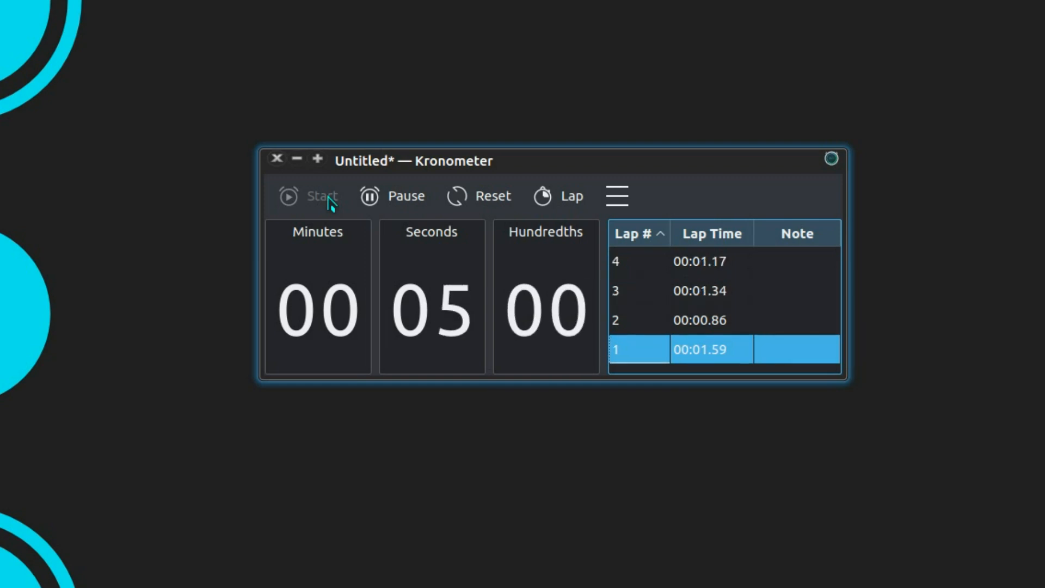
key(space)
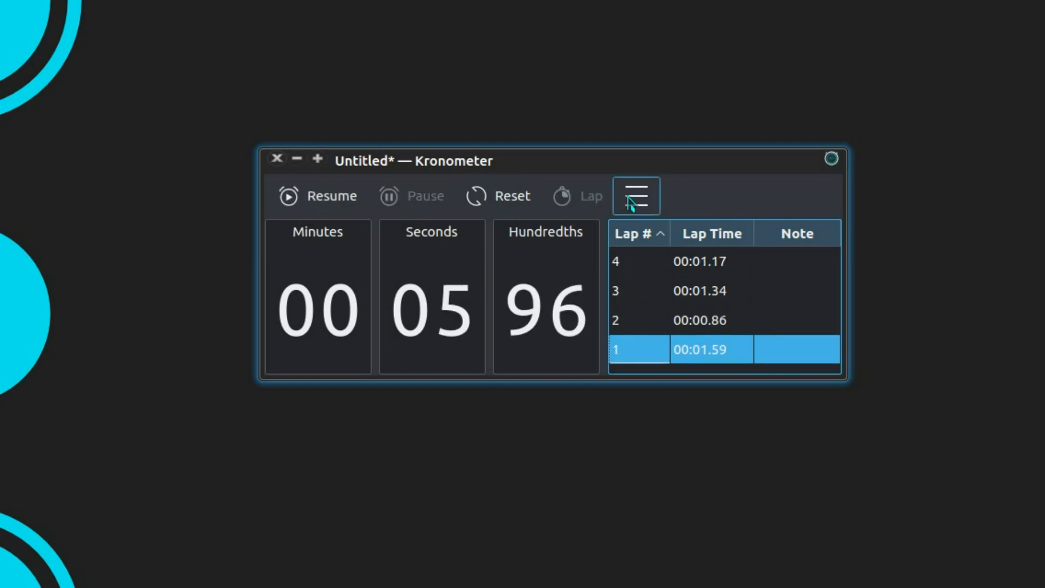
Step: Save the session as 'Test3' via Save As
click(636, 196)
click(687, 306)
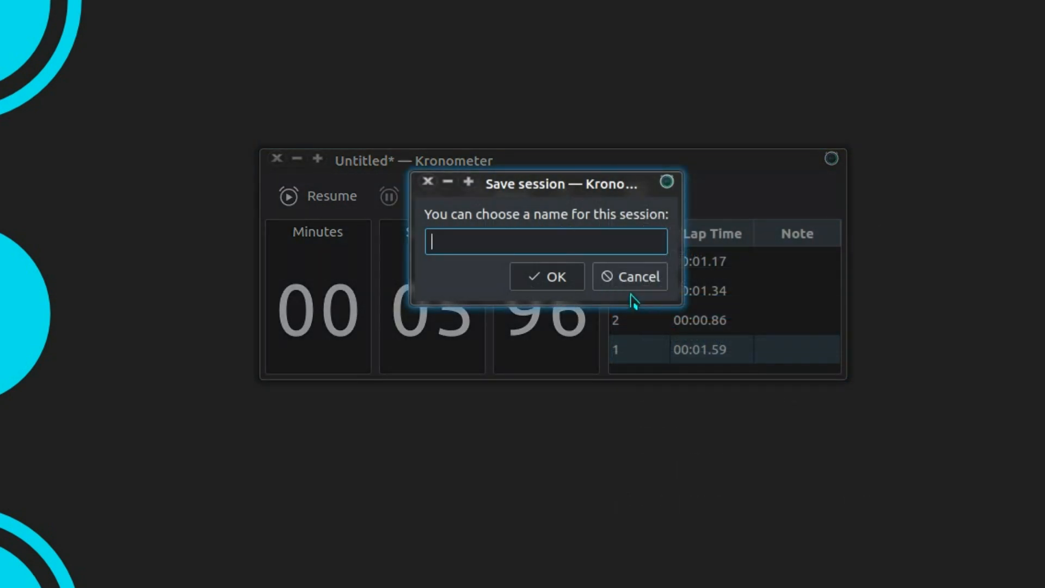
text(T)
text(est3)
key(Return)
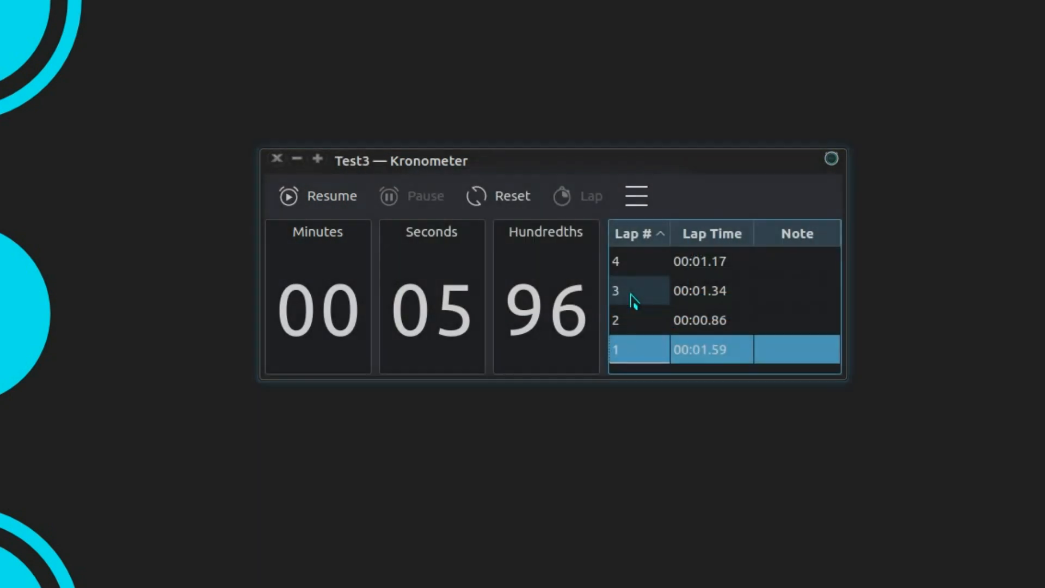
click(635, 200)
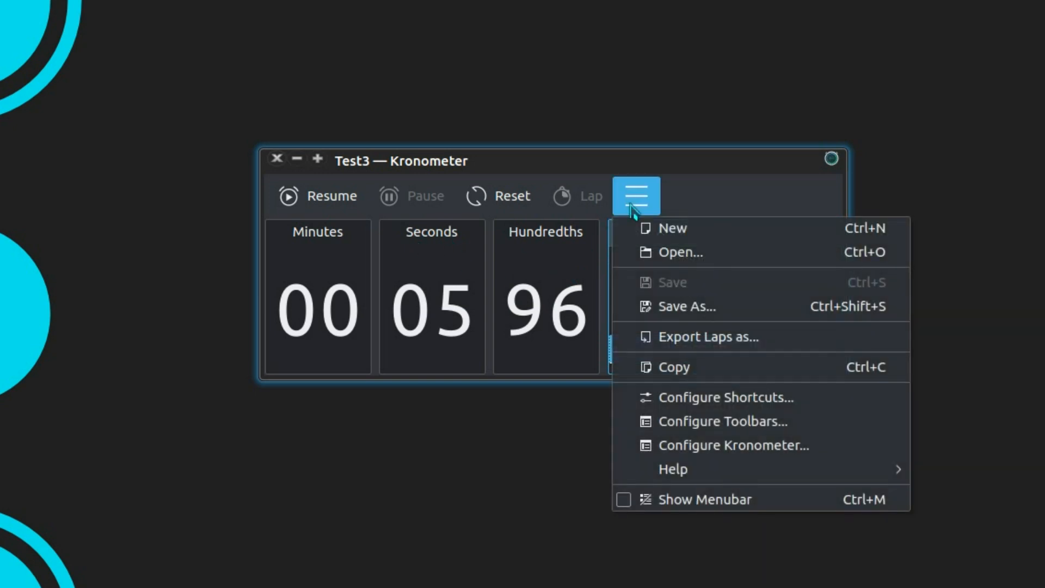
click(663, 256)
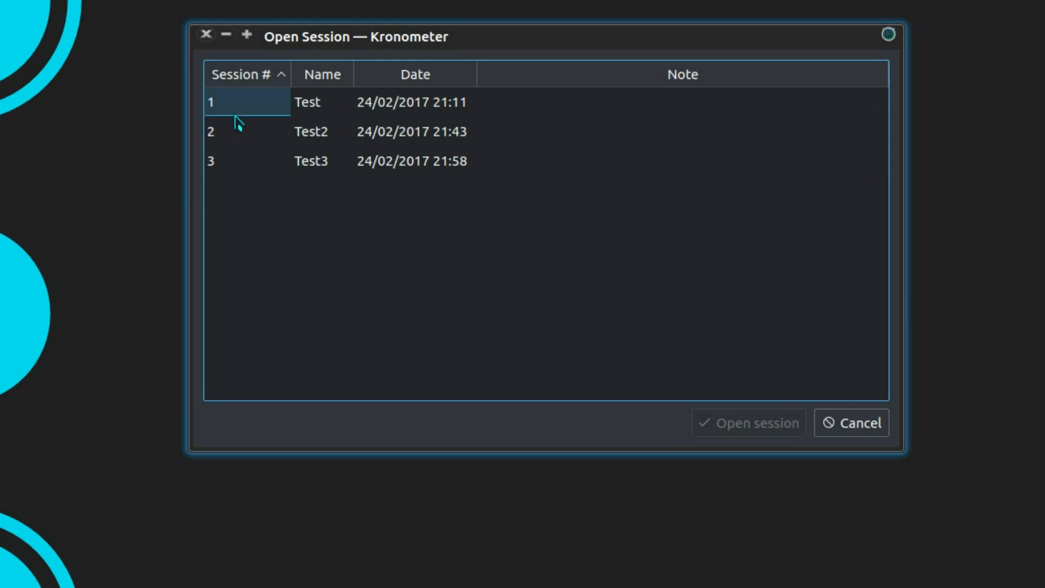
double_click(235, 106)
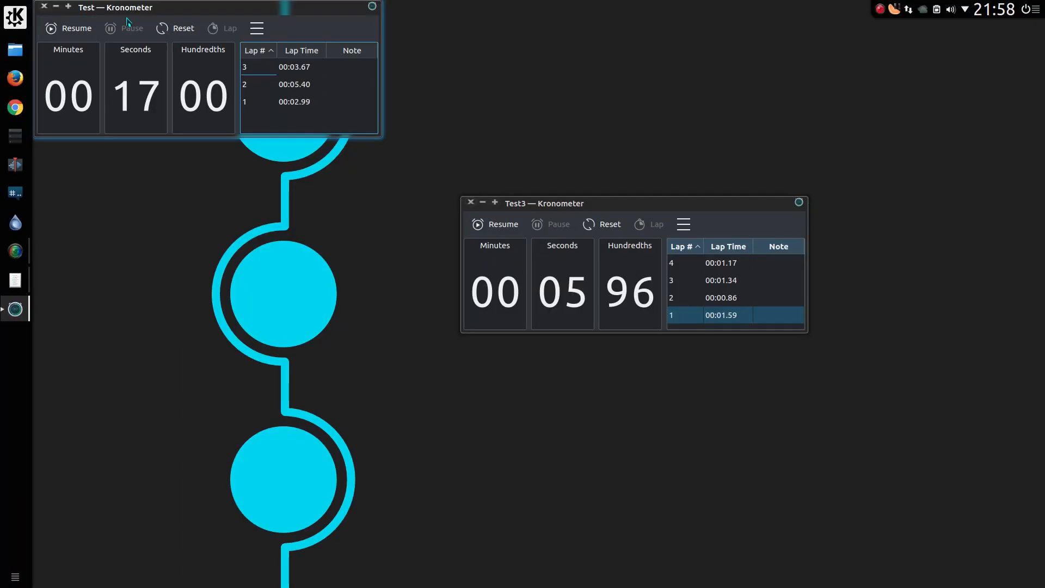
drag(128, 22, 175, 201)
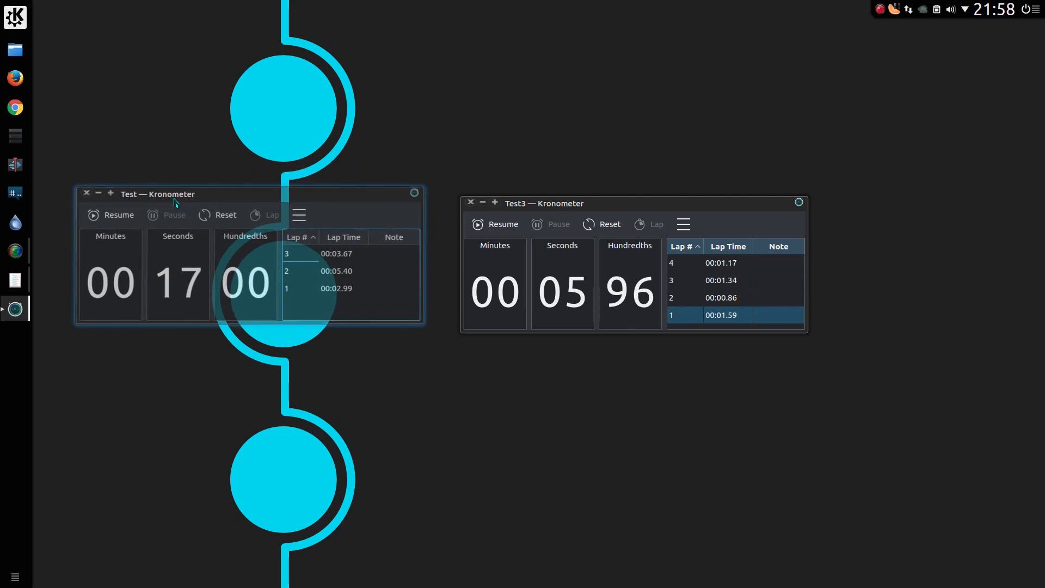
click(90, 194)
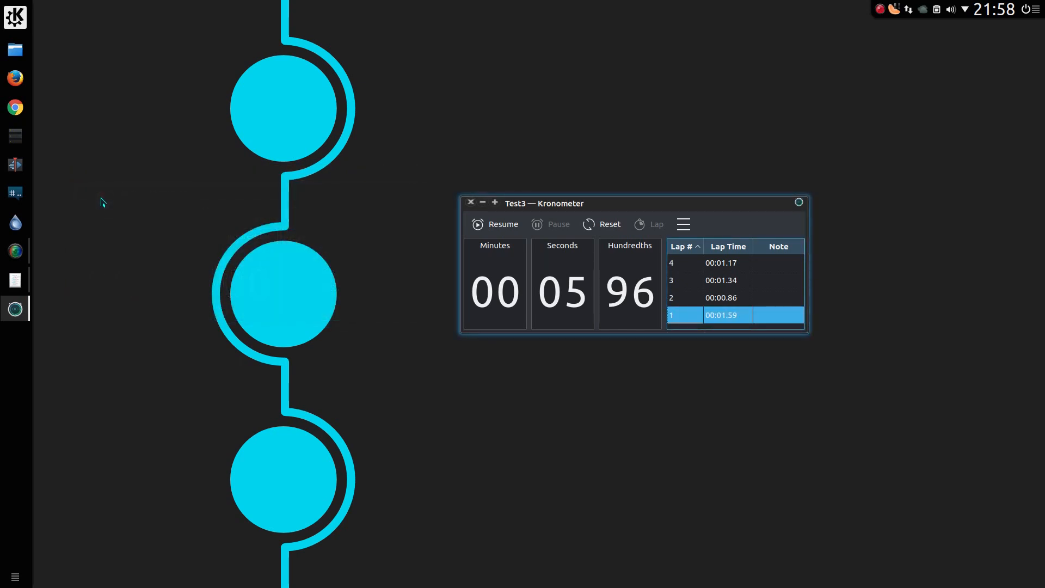
click(683, 224)
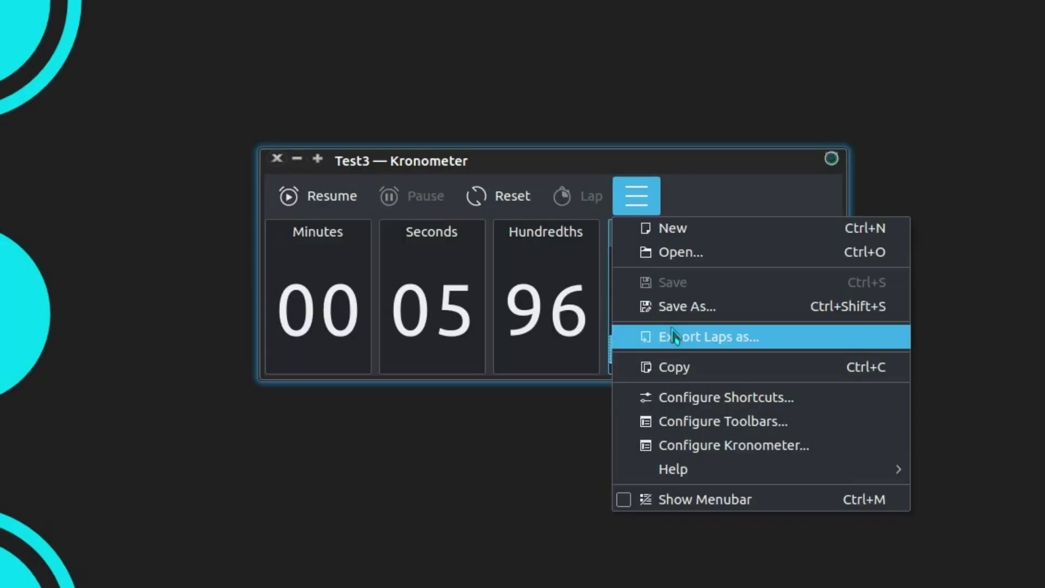
click(674, 336)
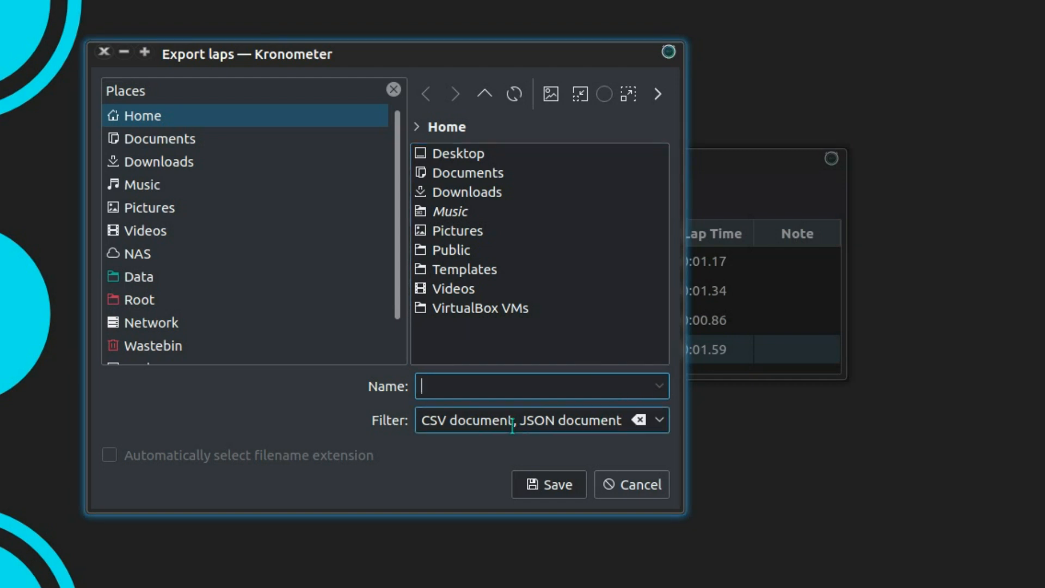
click(631, 484)
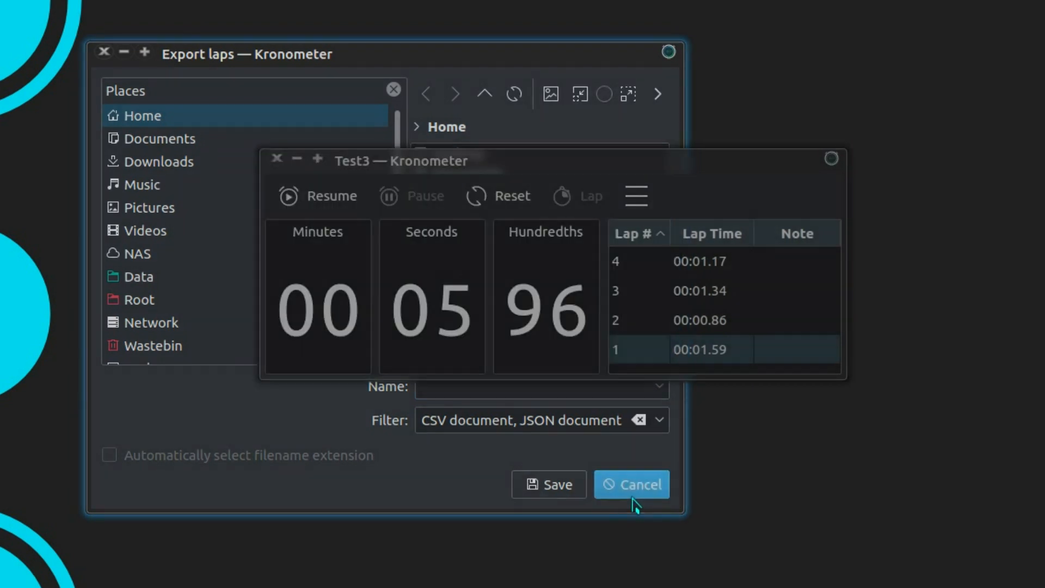
Step: Copy the stopwatch reading 00:05.96 and paste it into the Kate document, then return to Kronometer
click(636, 196)
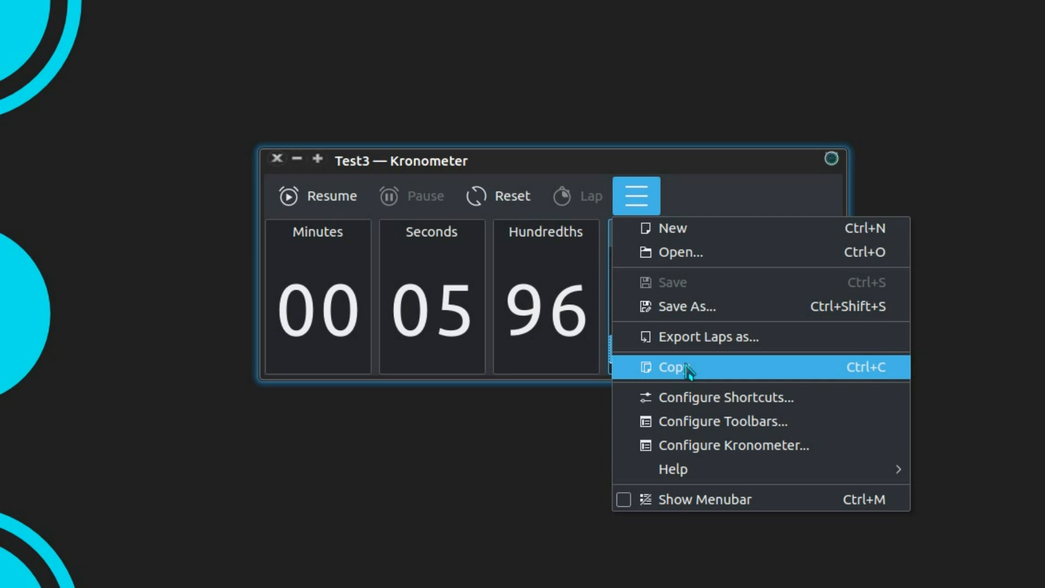
click(690, 371)
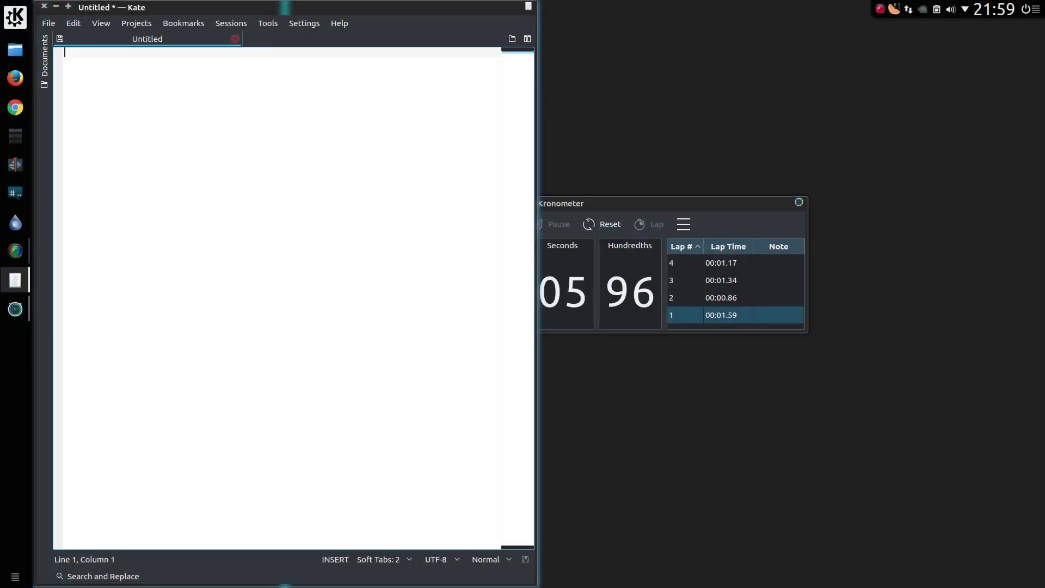
key(ctrl+v)
click(649, 214)
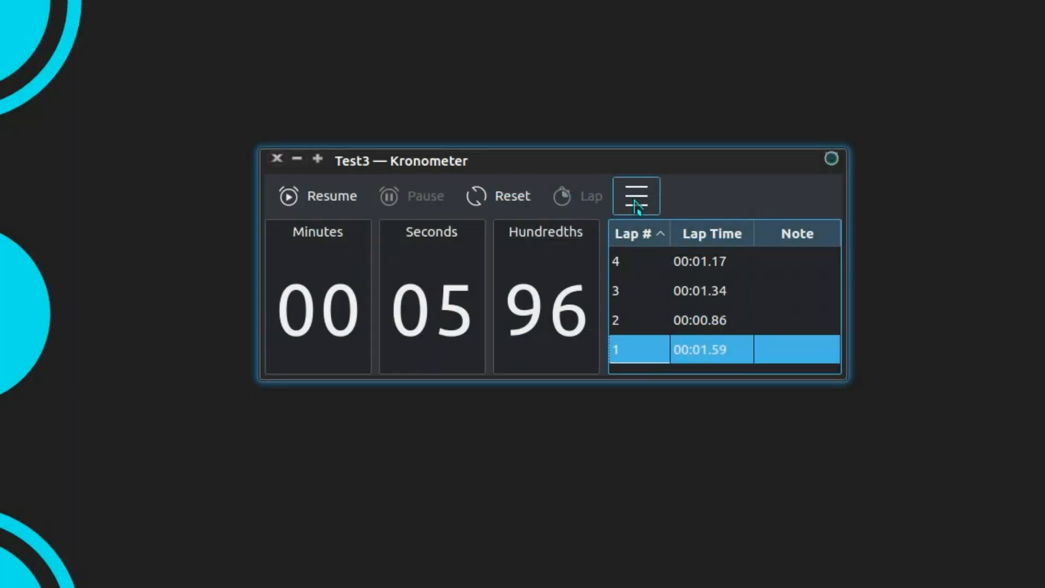
Step: Show the menubar in the Test3 window and browse the Edit menu
click(642, 199)
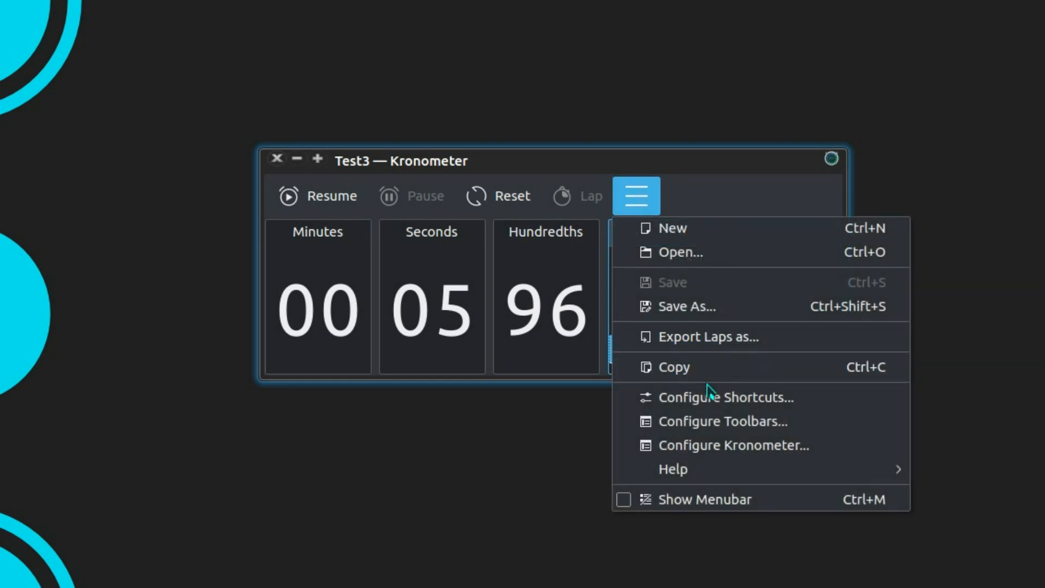
click(704, 499)
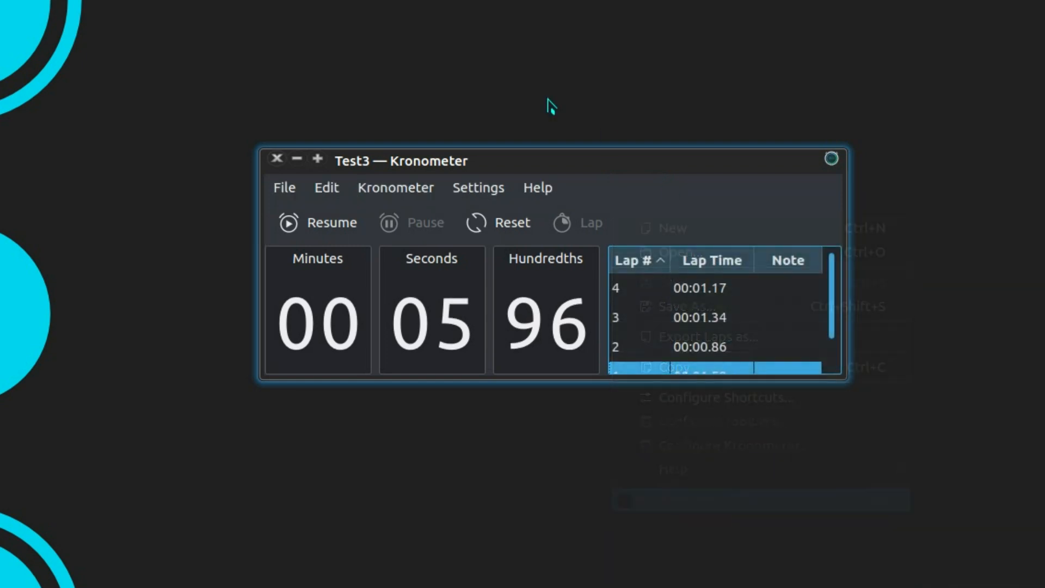
click(325, 188)
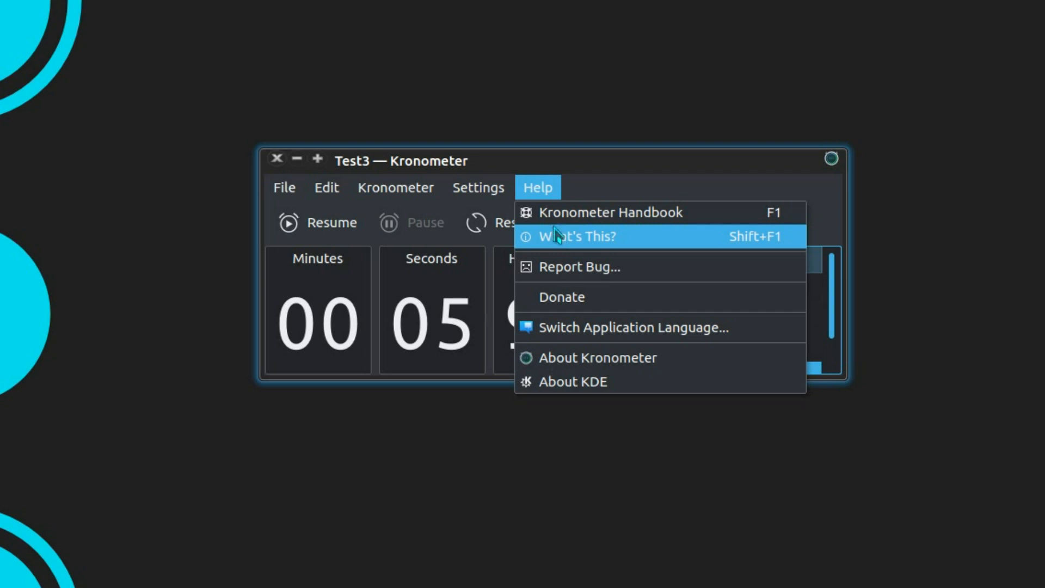
Step: View and close About Kronometer, then open the Kronometer handbook from Help
click(583, 357)
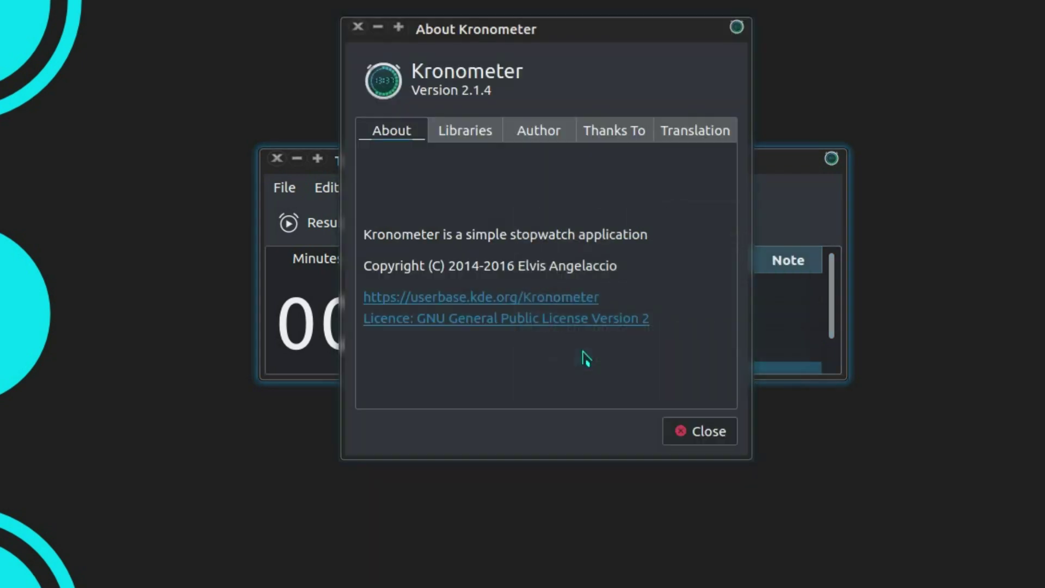
click(699, 431)
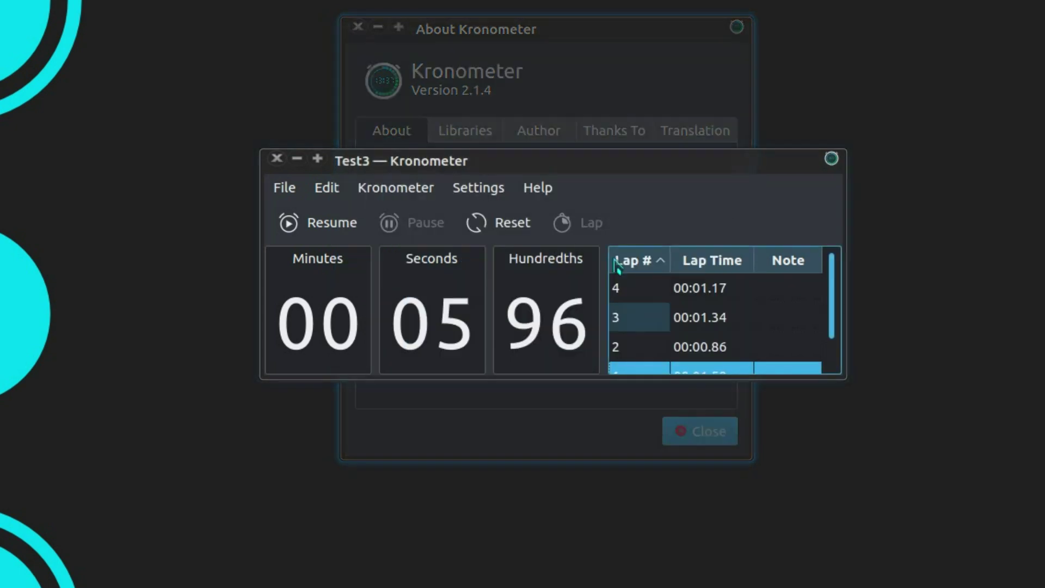
click(537, 187)
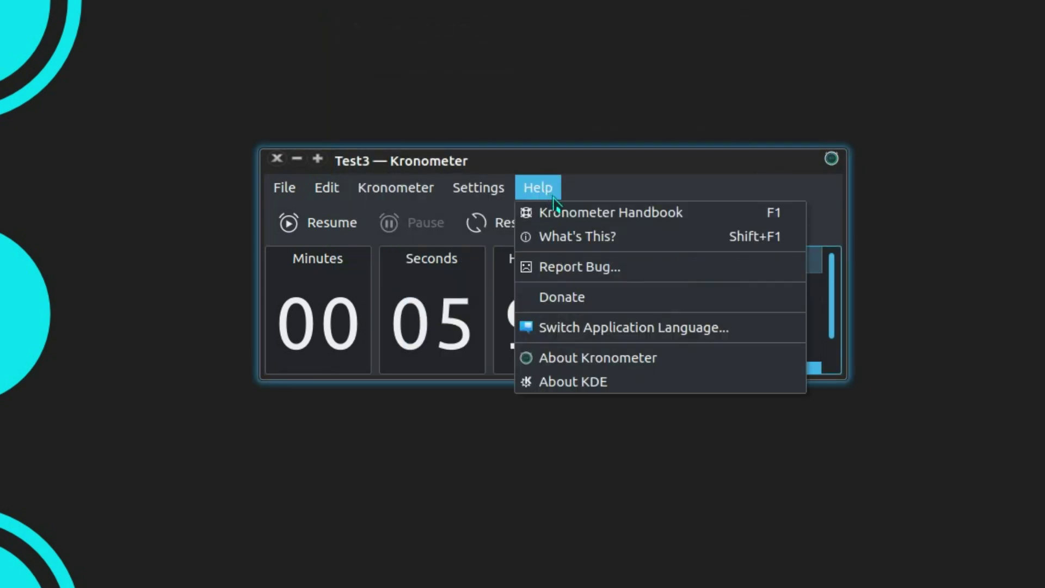
click(586, 214)
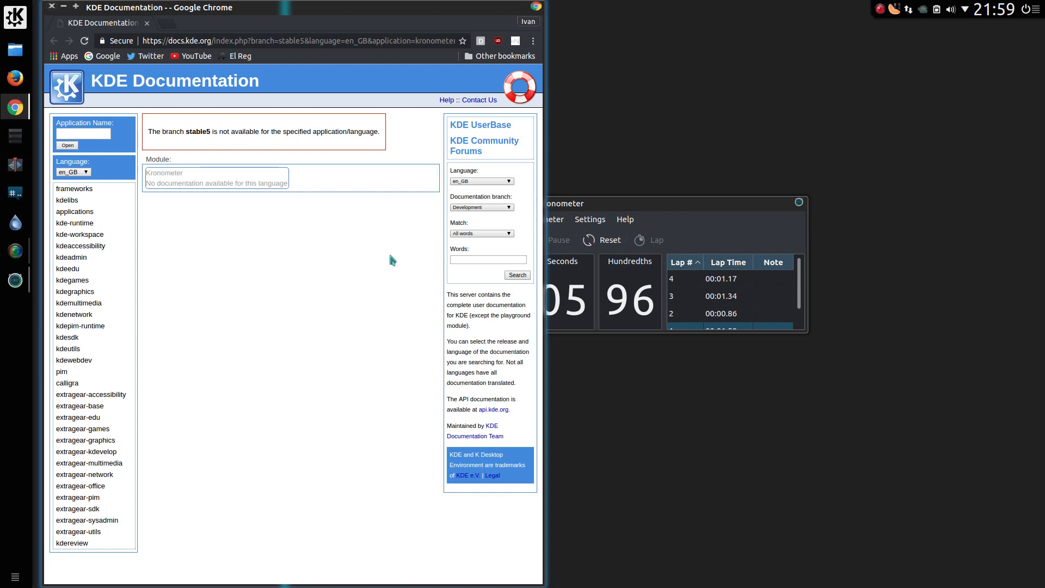
click(54, 9)
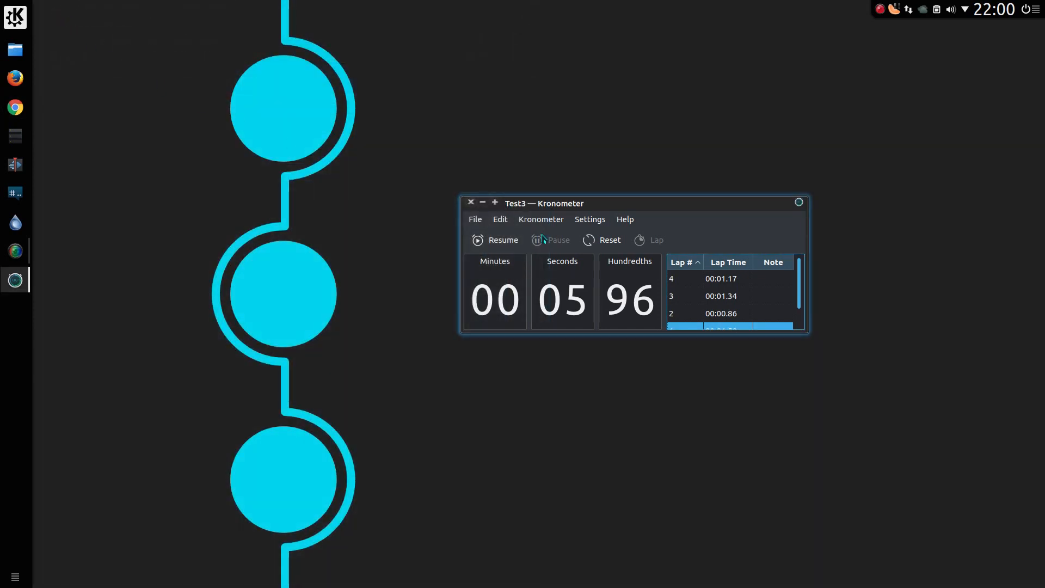